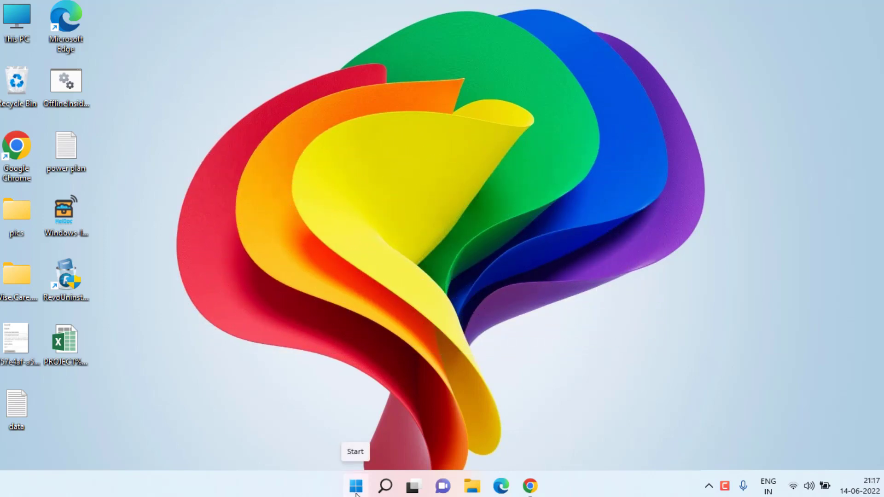
Step: In Device Manager, view the Intel(R) HD Graphics 5500 Driver tab, then close its properties
right_click(356, 486)
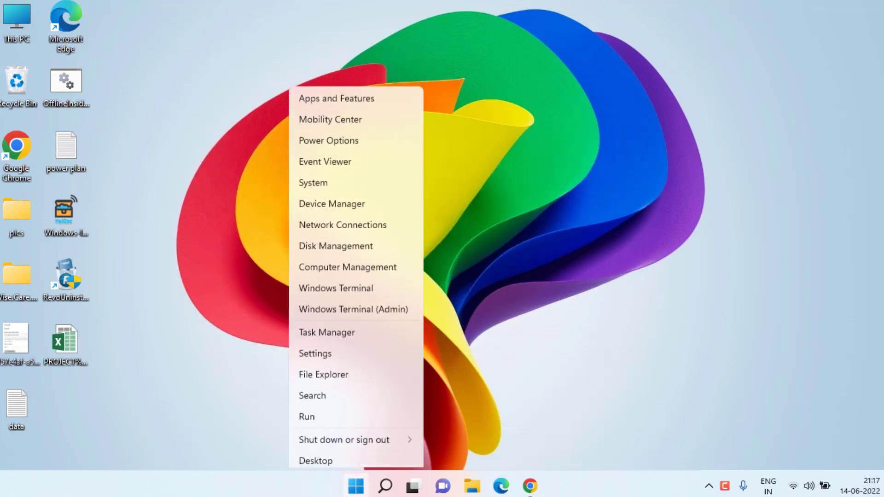
click(352, 196)
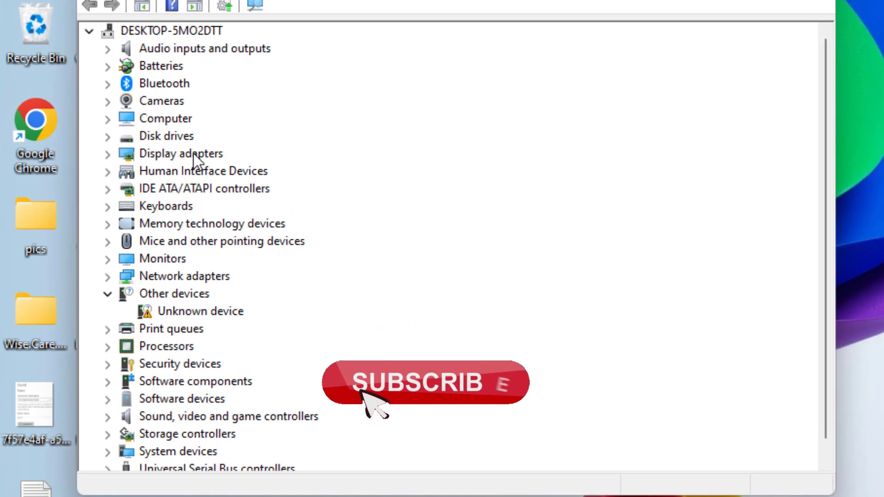
click(107, 155)
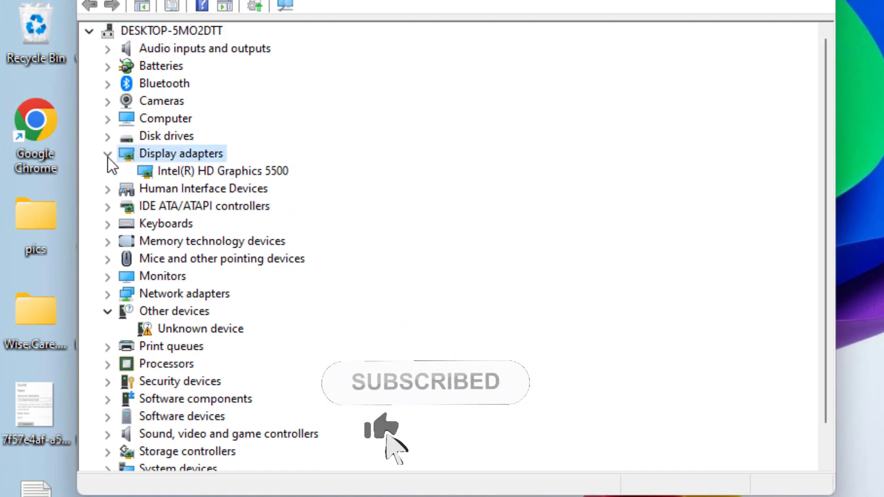
right_click(253, 172)
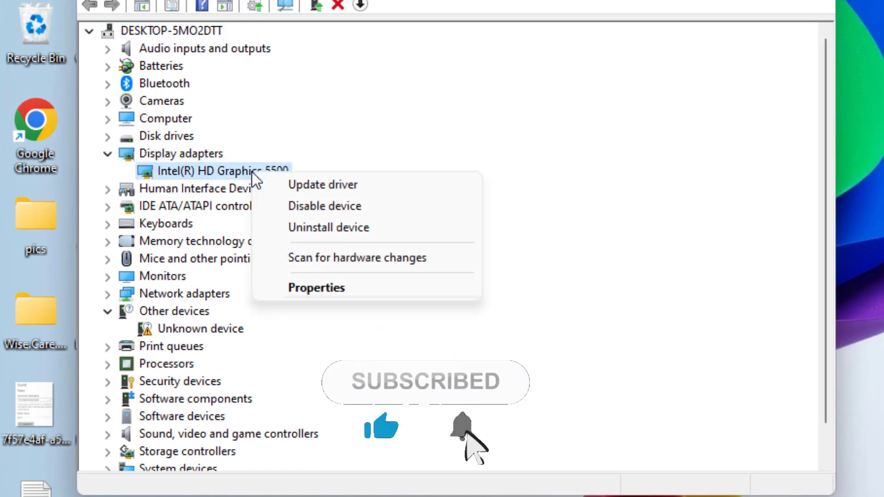
click(322, 291)
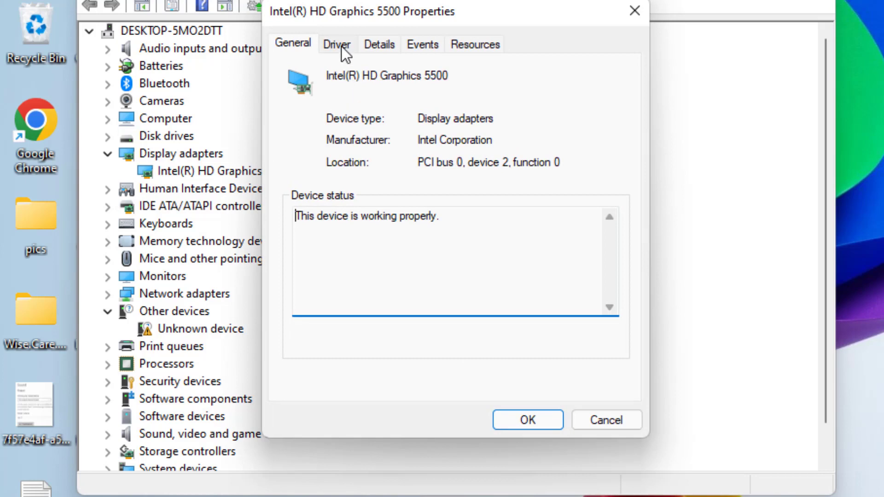
click(338, 45)
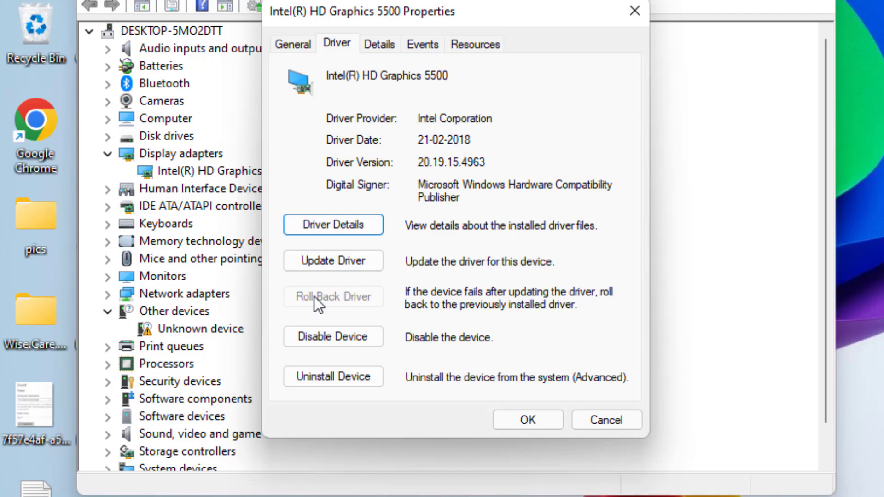
click(607, 423)
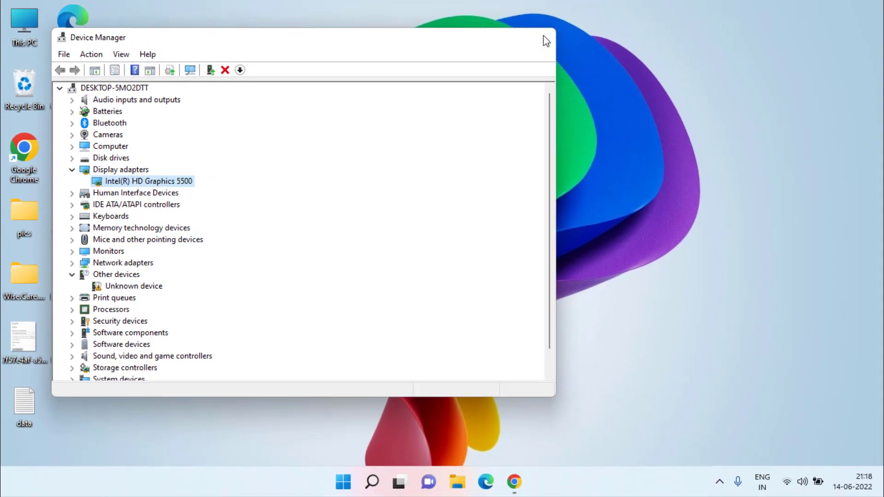
Step: Close Device Manager and return to Chrome's Intel UHD Graphics support page
click(545, 37)
click(527, 481)
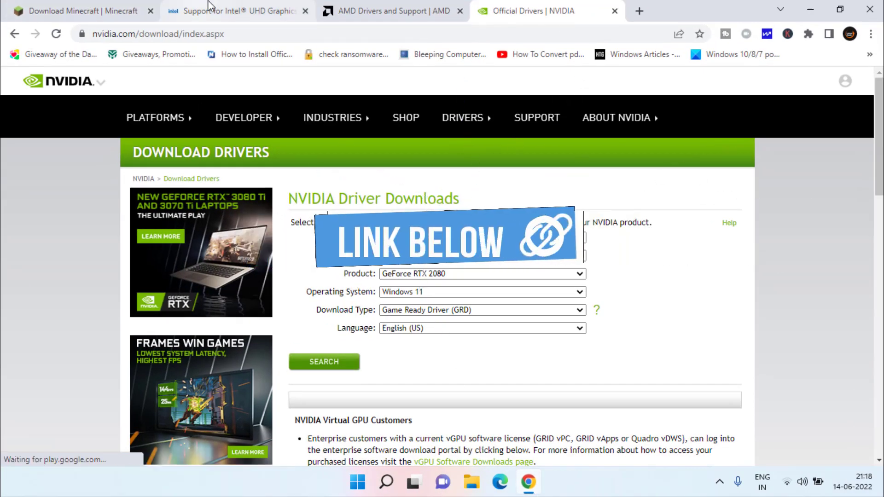
click(206, 14)
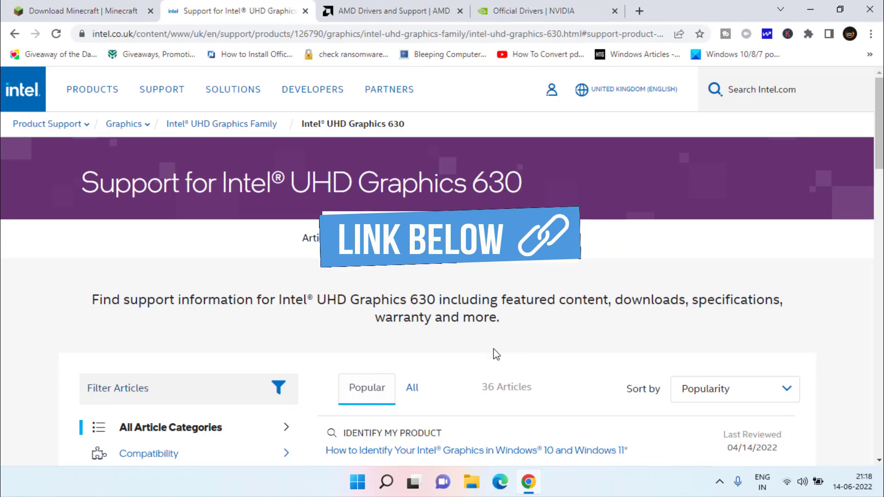
scroll(491, 338, down, 3)
scroll(470, 291, down, 10)
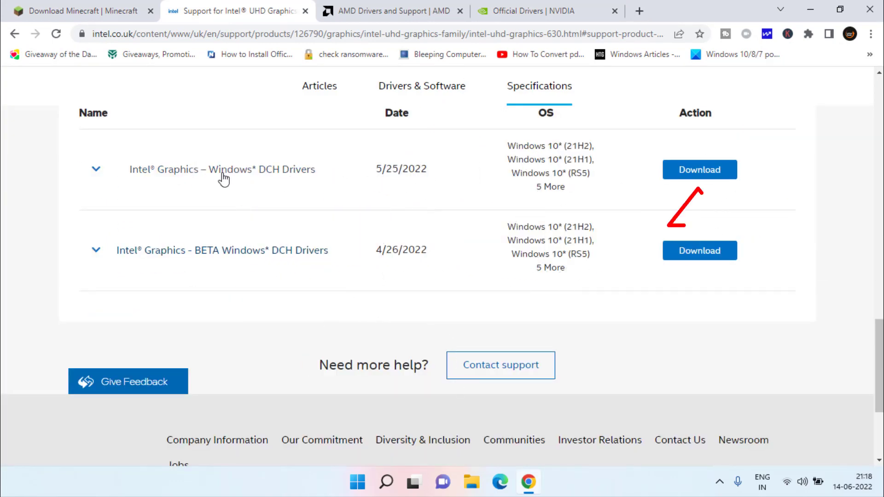
Step: Start and cancel the Intel Graphics DCH driver (igfx_win_101.1994.exe) download, then minimize Chrome
click(719, 179)
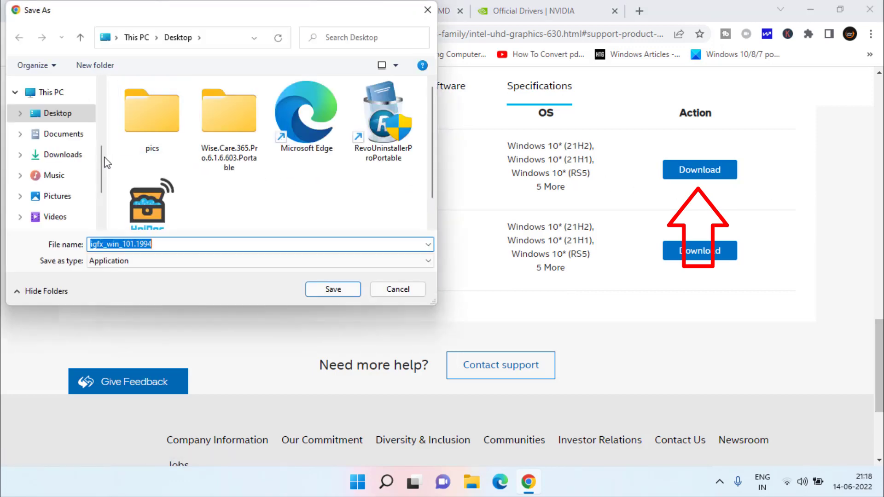
click(335, 291)
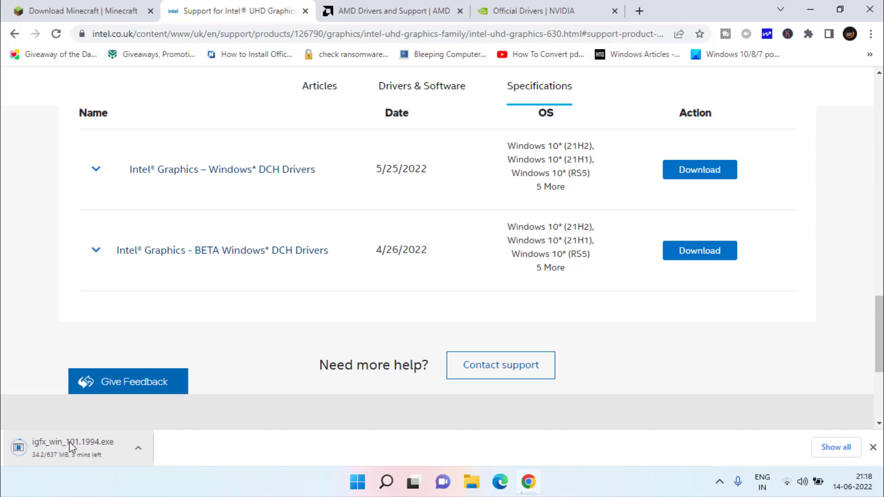
click(139, 451)
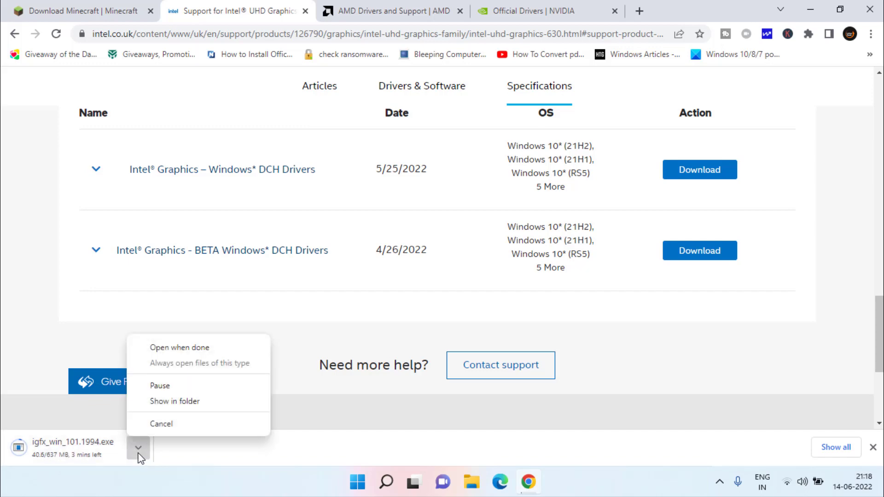
click(169, 423)
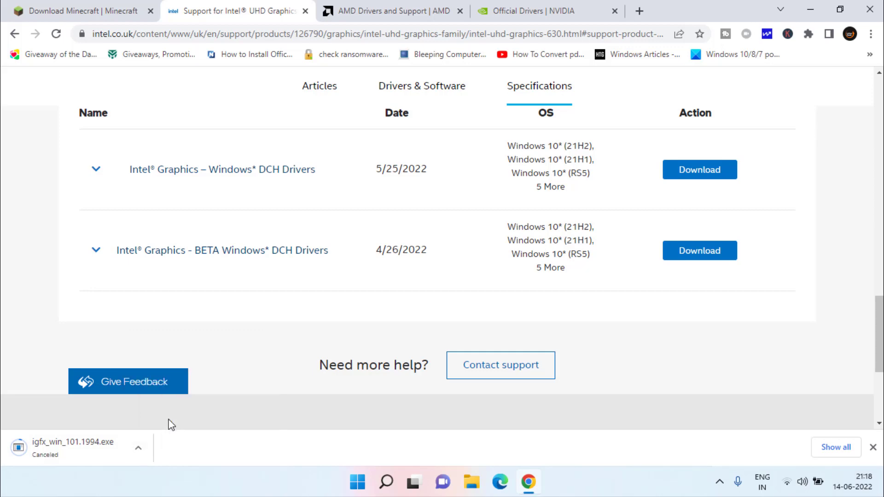
click(802, 9)
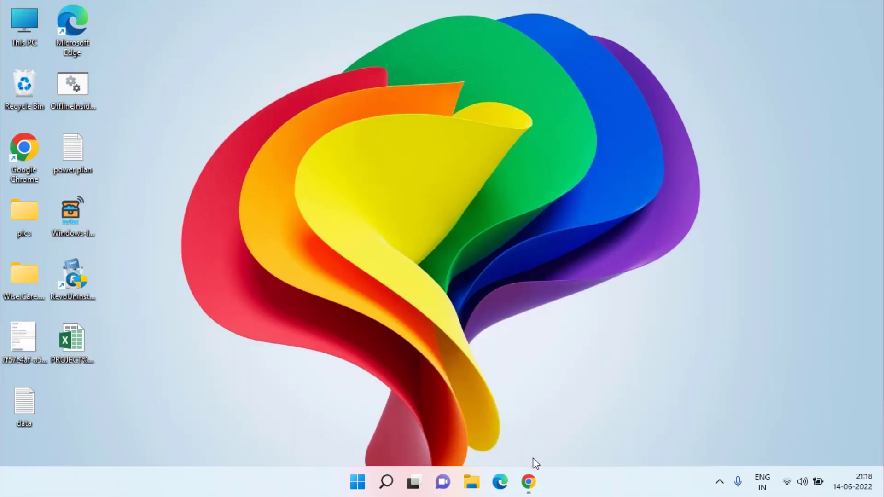
Step: Search Google for 'download opengl32.dll' in a new Chrome tab
click(529, 481)
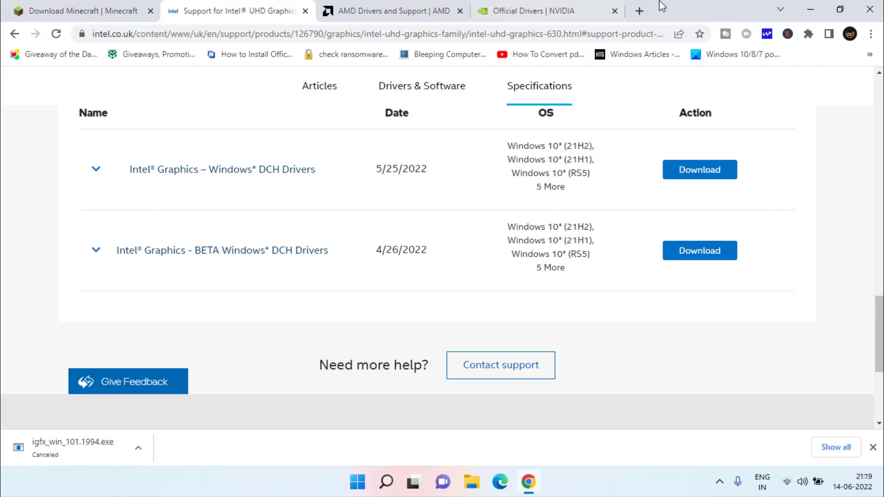
click(639, 11)
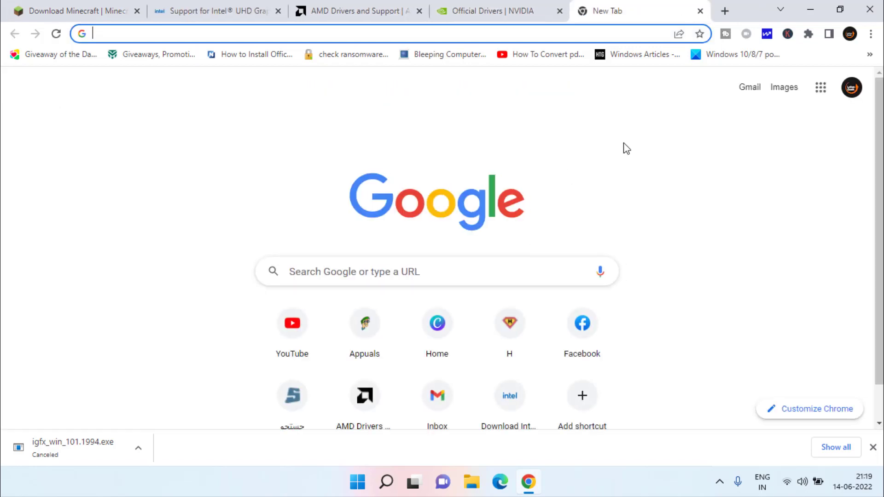
text(d)
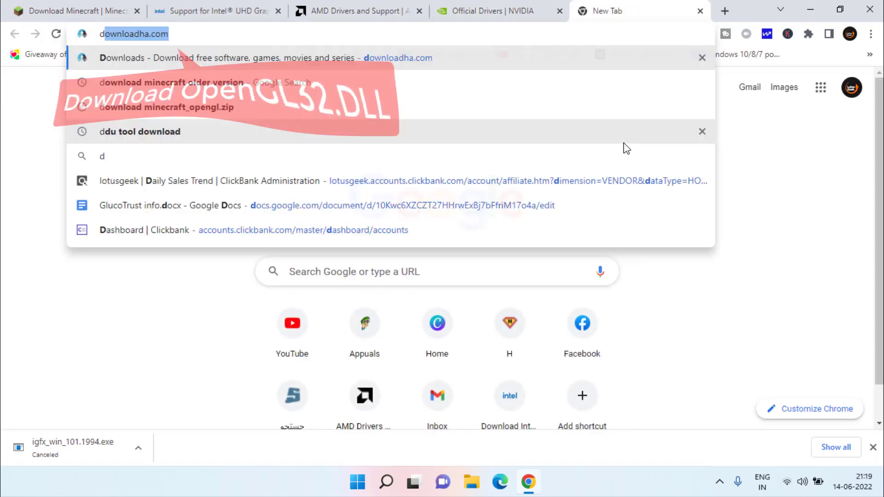
text(ownload open)
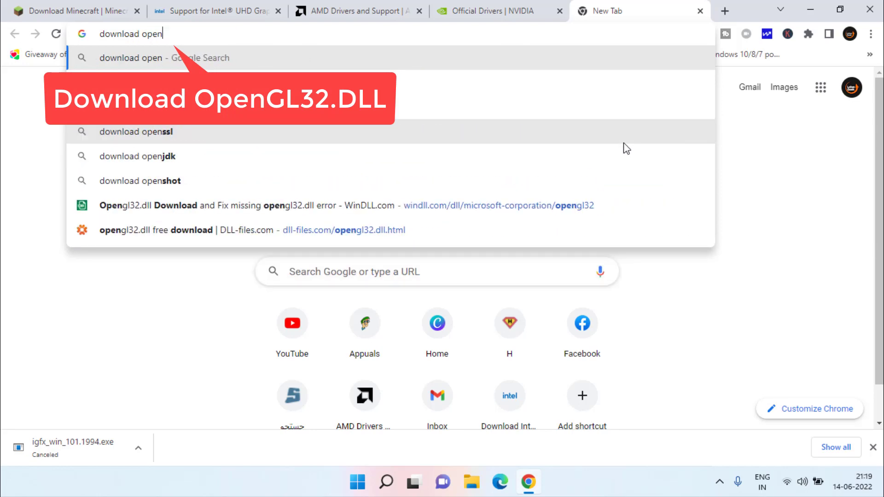
text(gl32.)
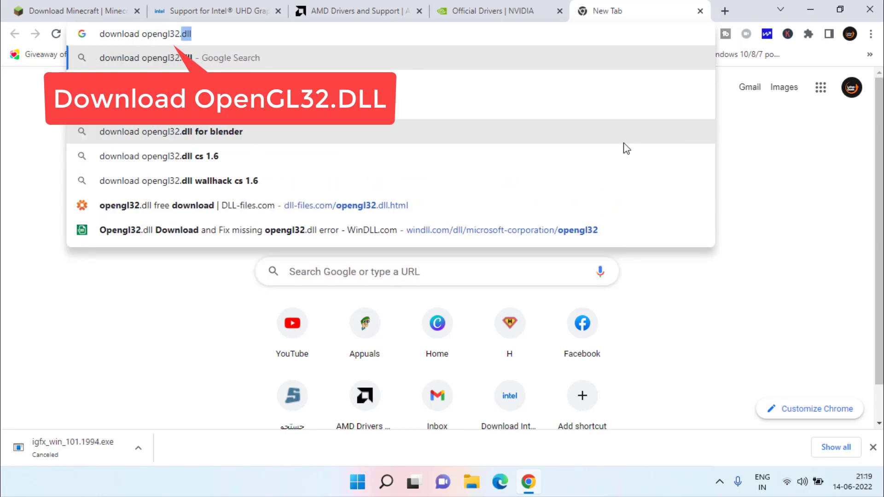
text(dll)
key(Return)
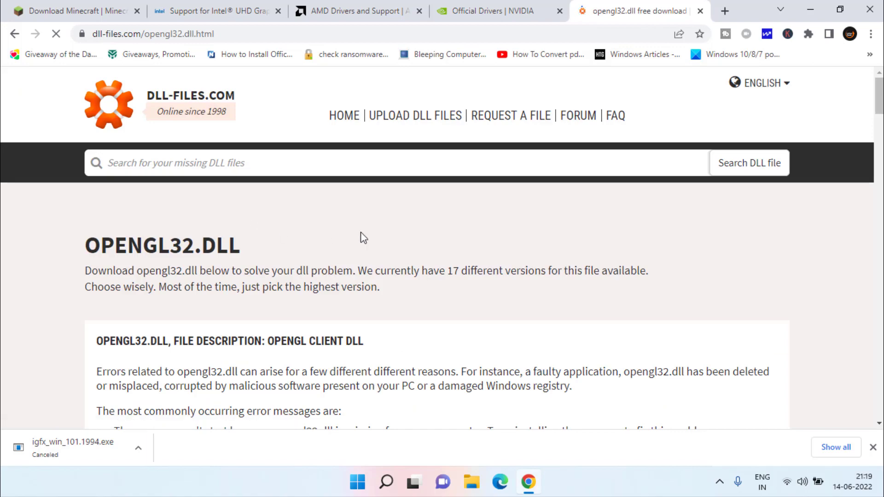
scroll(363, 239, down, 4)
scroll(363, 238, down, 4)
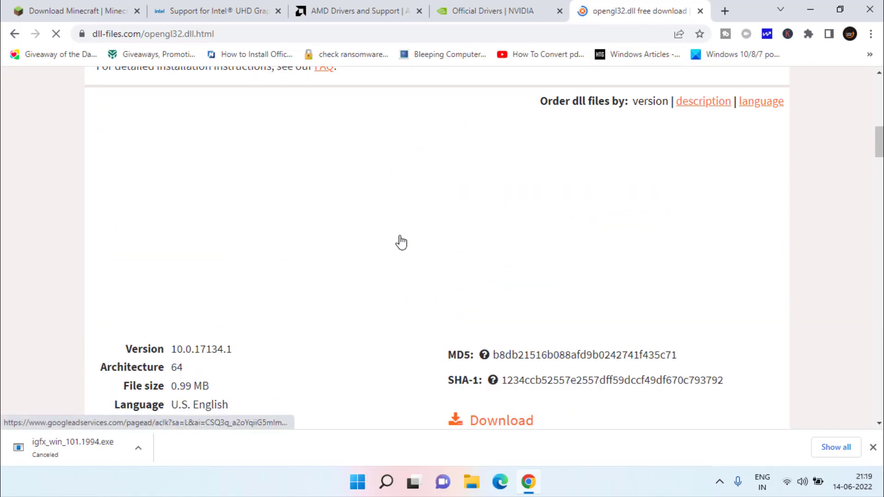
Step: Save the 64-bit opengl32.dll version 10.0.17134.1 to the Desktop as opengl32.zip
click(874, 446)
scroll(322, 286, down, 5)
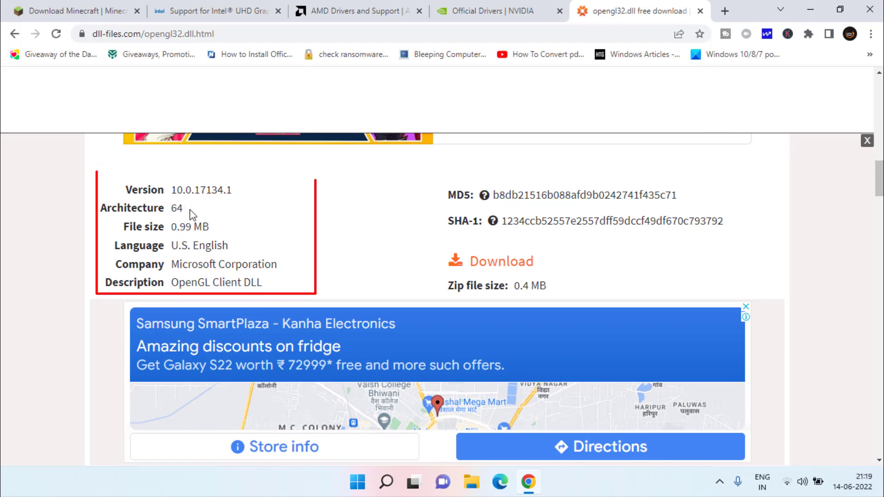
drag(191, 213, 139, 210)
click(339, 235)
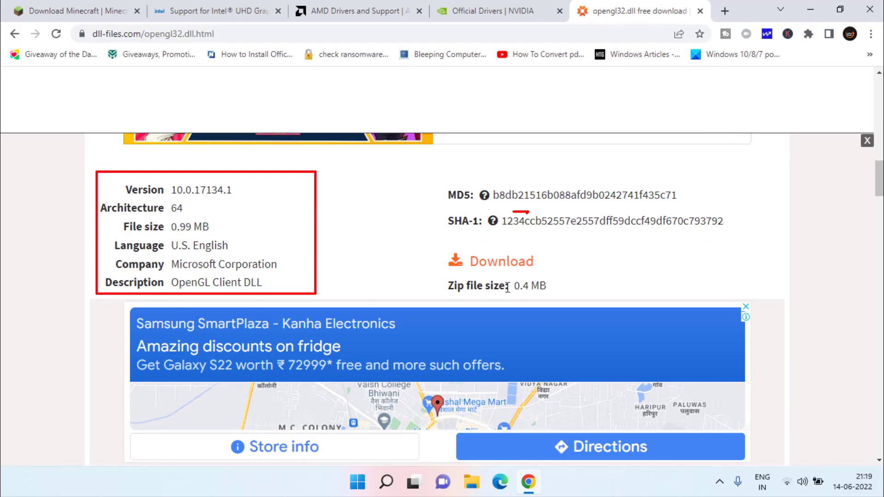
scroll(189, 262, down, 3)
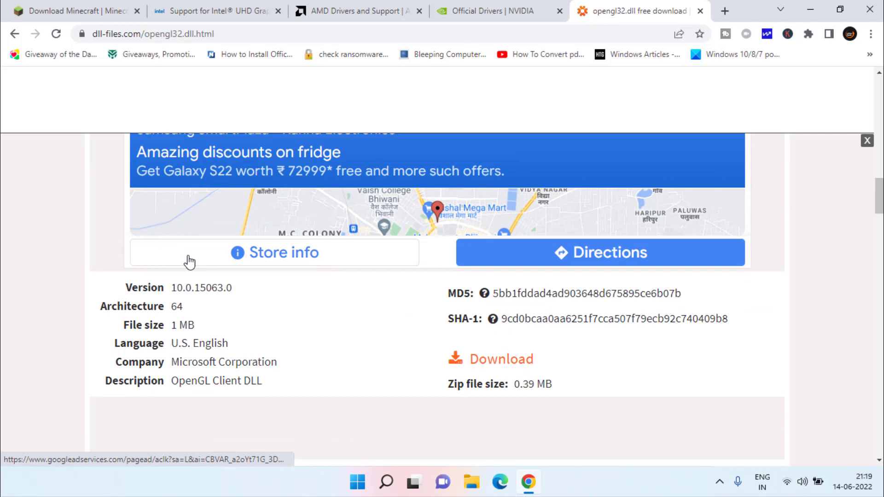
scroll(200, 289, down, 3)
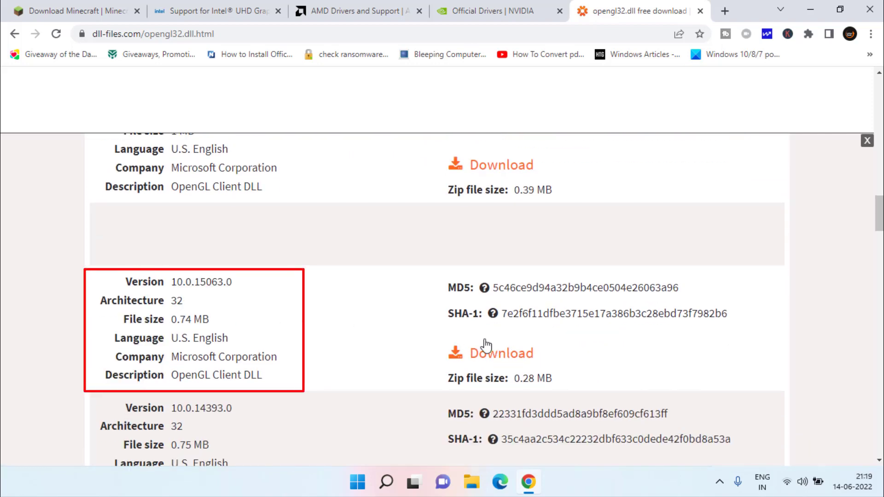
scroll(360, 358, up, 3)
scroll(361, 356, up, 3)
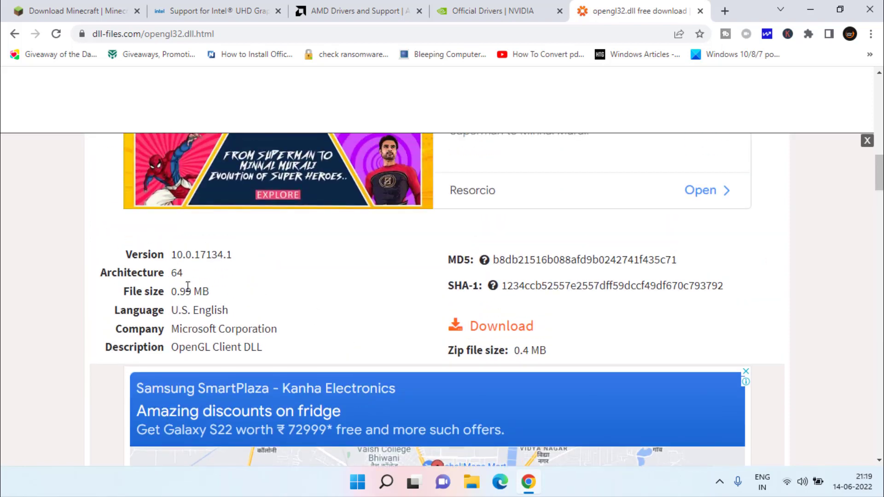
click(500, 330)
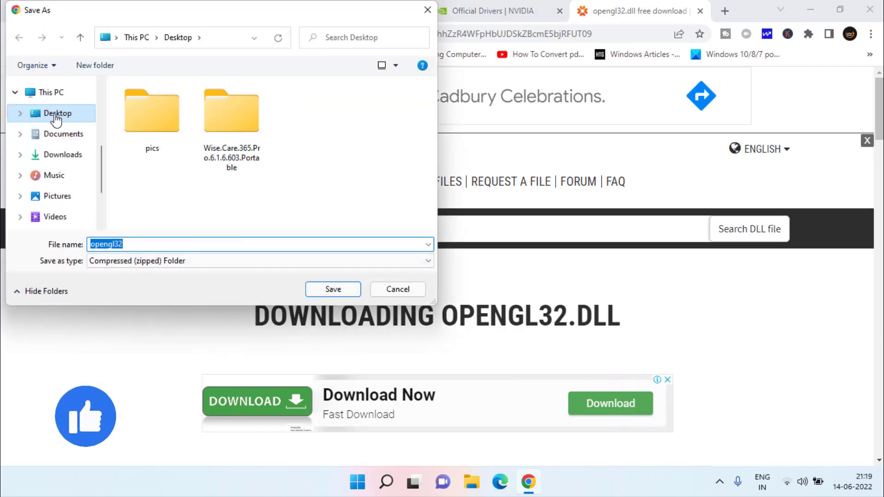
click(334, 289)
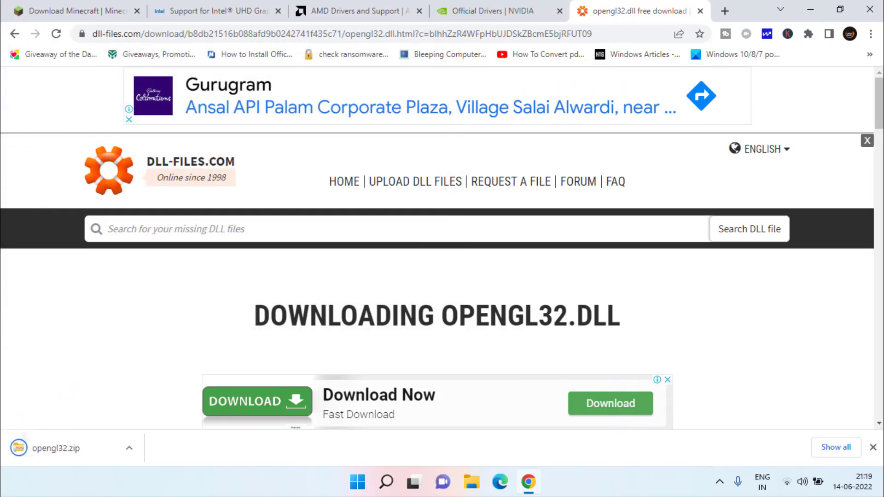
Step: Open opengl32.zip, drag opengl32.dll onto the desktop, and close the archive window
click(809, 8)
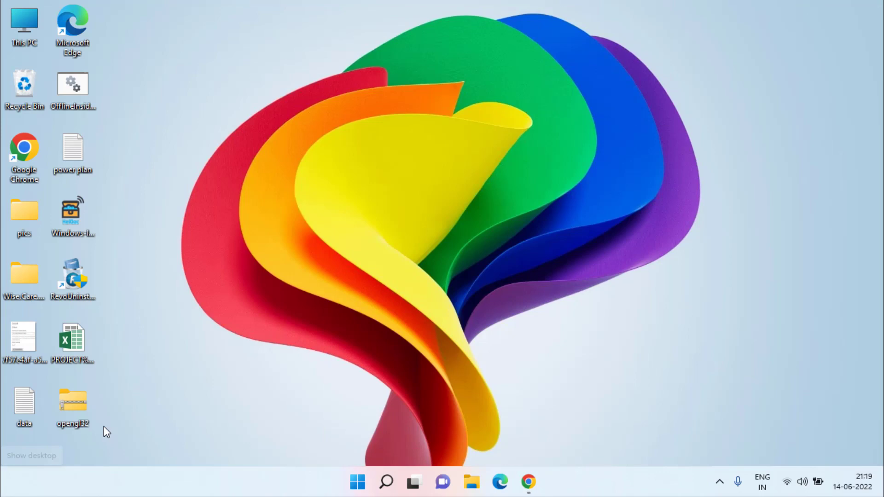
double_click(73, 405)
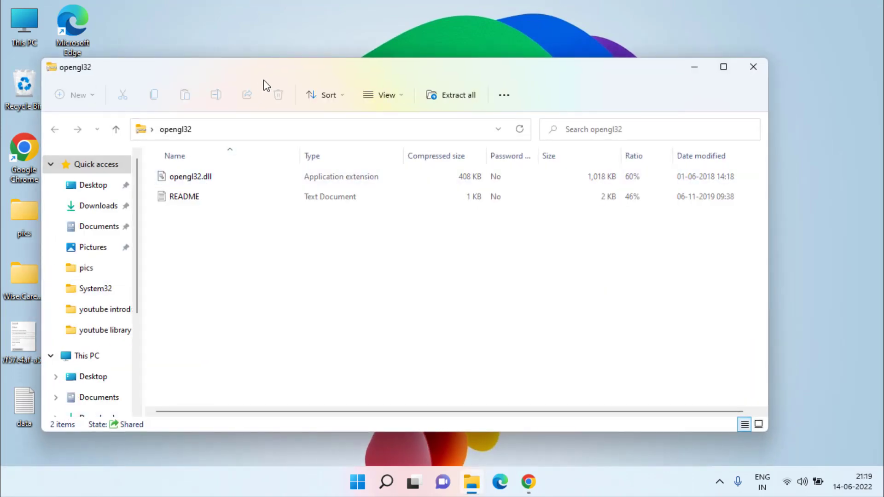
drag(286, 66, 554, 78)
drag(458, 190, 197, 241)
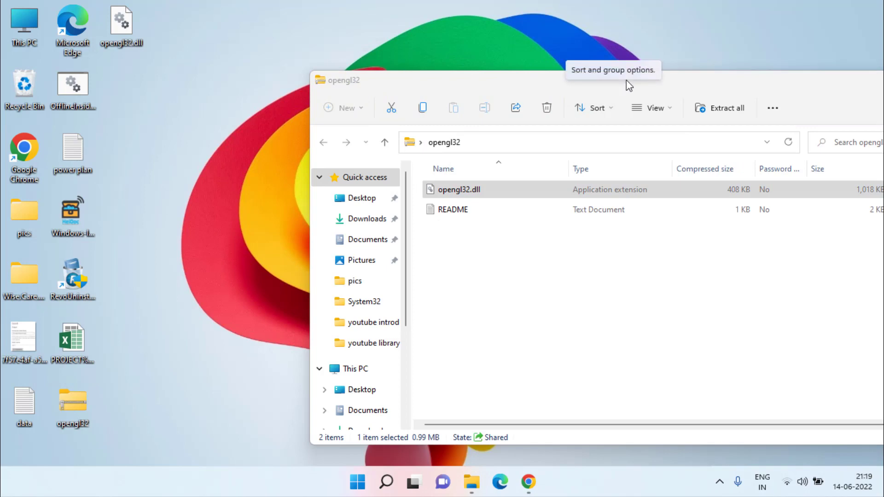
drag(596, 85, 365, 91)
click(757, 81)
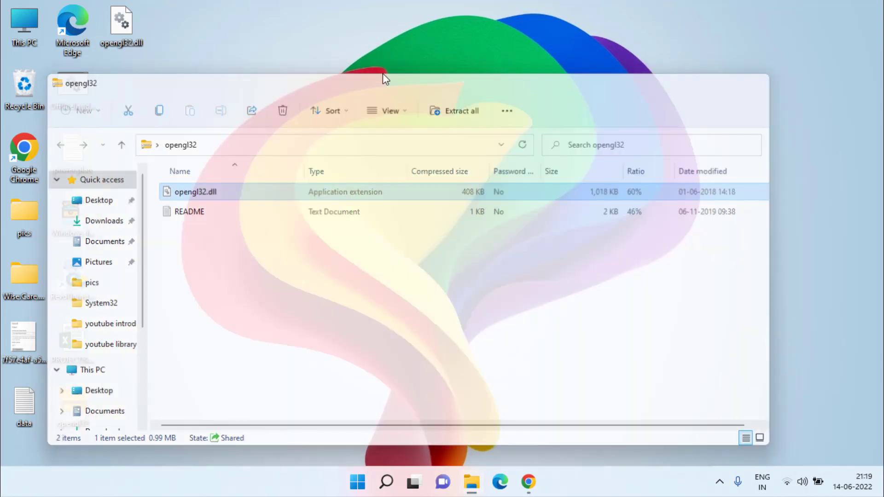
Step: Launch Run from Start search and open %appdata%
click(369, 486)
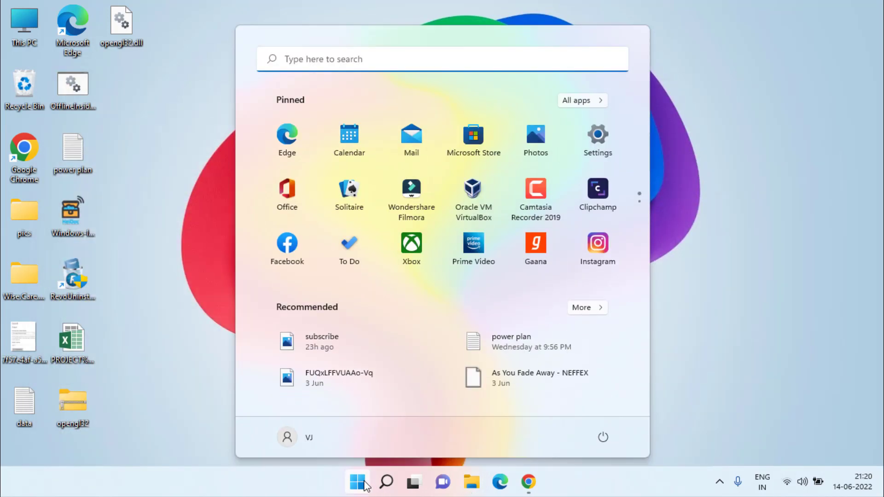
text(run)
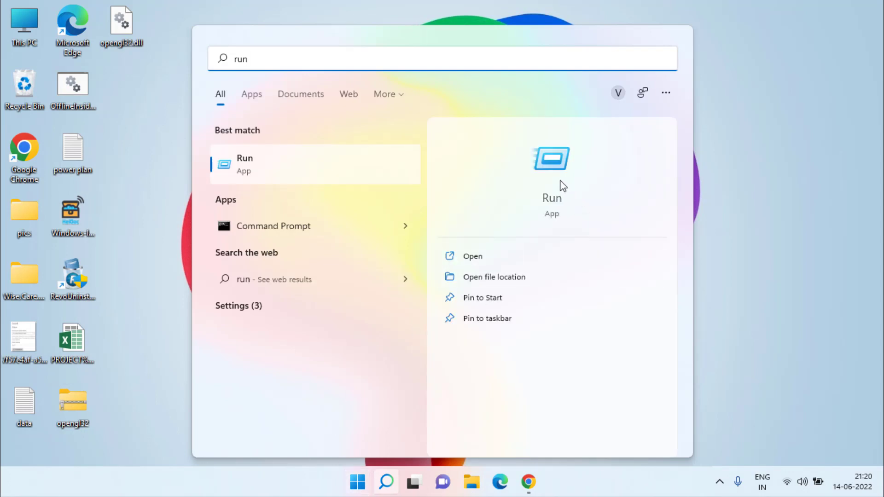
key(Return)
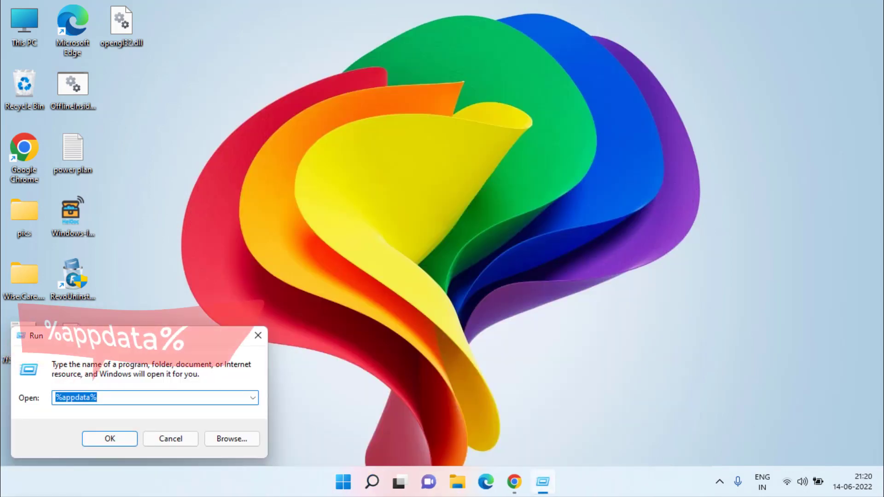
text(%)
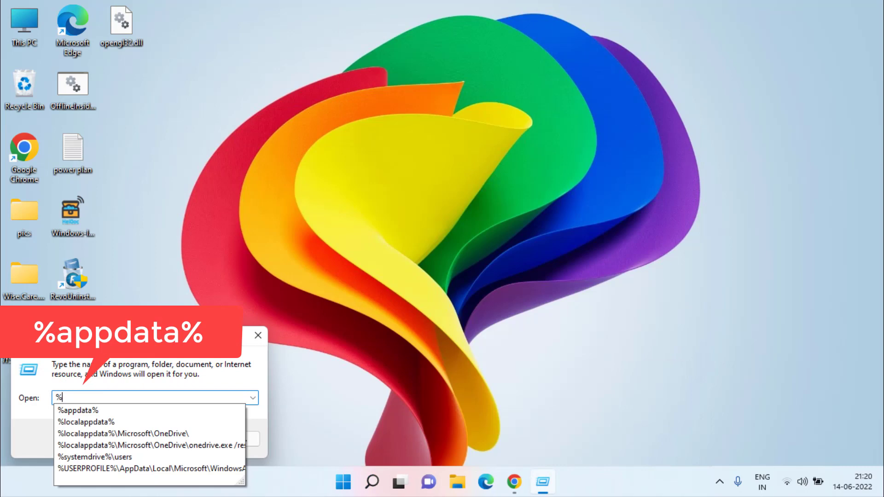
key(Down)
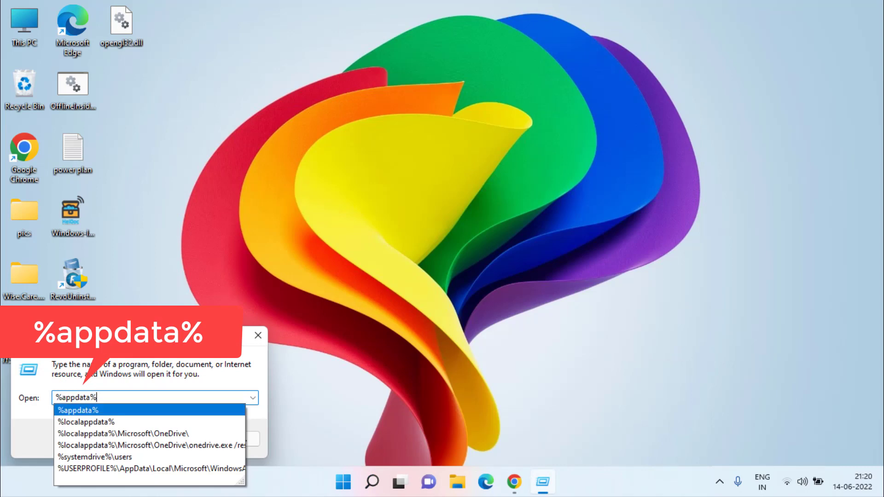
key(Return)
key(Return)
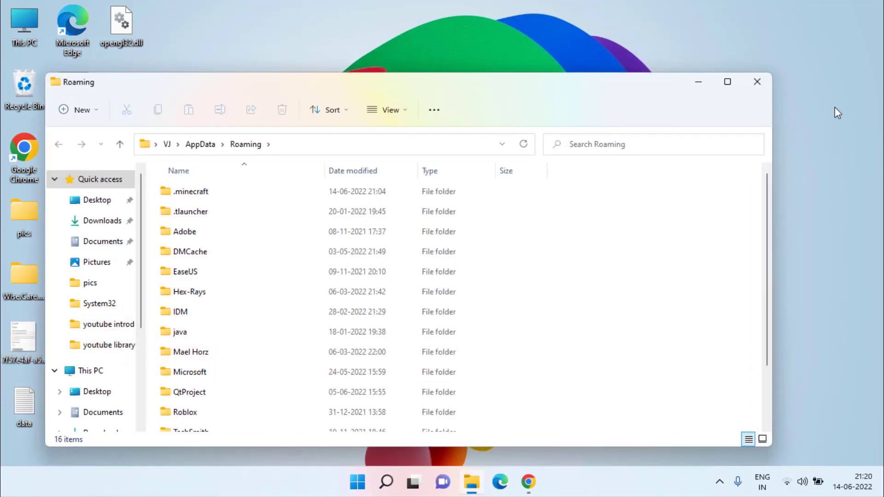
Step: Copy the desktop opengl32.dll and browse to Roaming\.tlauncher\jvms
right_click(121, 30)
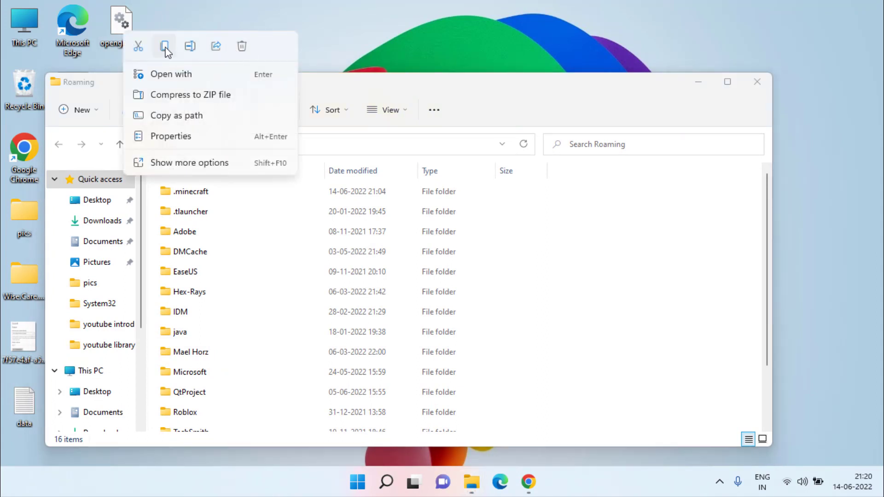
click(164, 46)
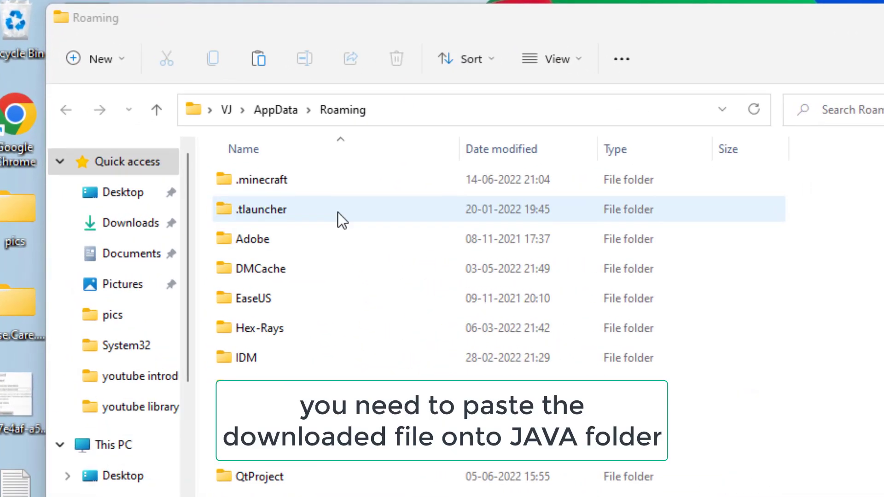
click(230, 211)
double_click(263, 218)
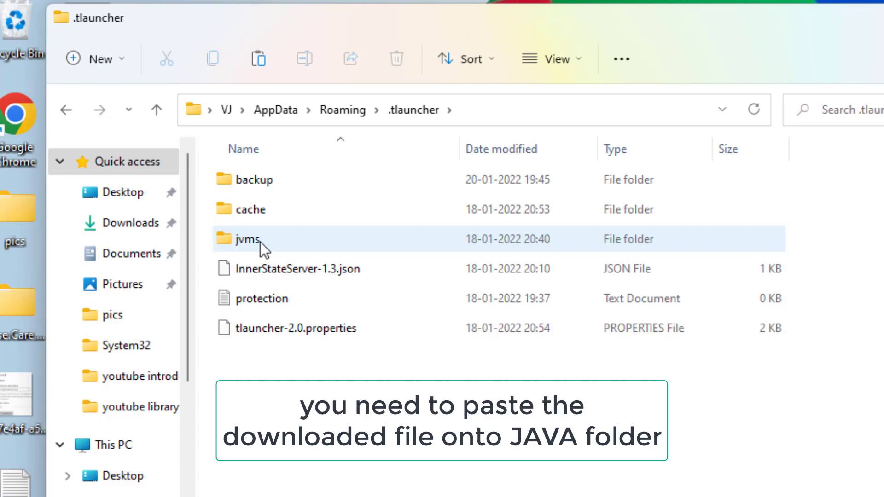
double_click(261, 242)
Step: Paste opengl32.dll into jre1.8.0_51\bin, then go back up to jvms
drag(188, 247, 198, 202)
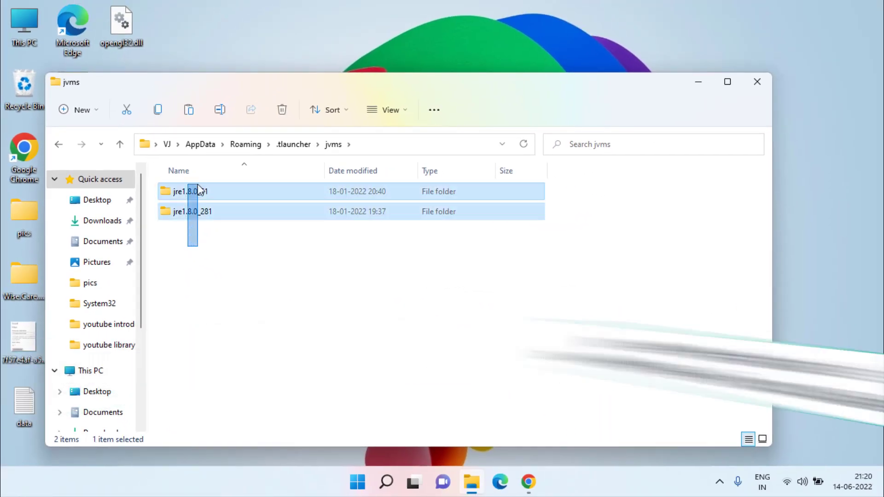
click(198, 194)
double_click(197, 193)
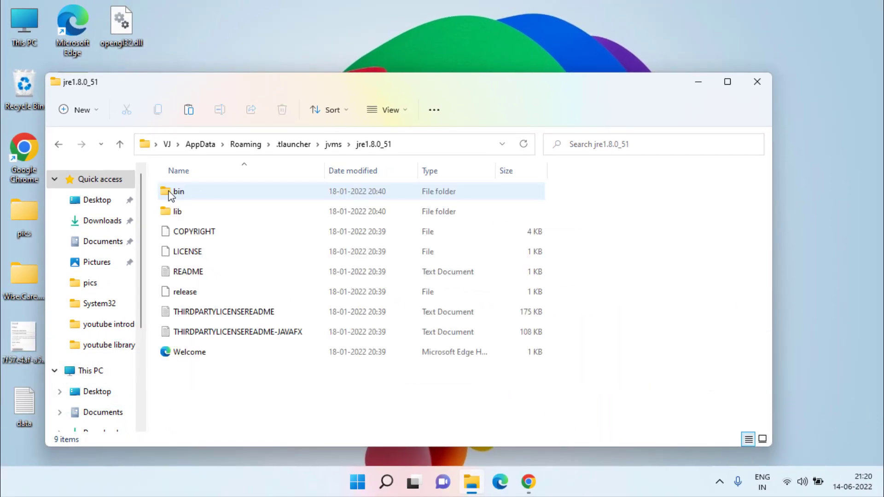
double_click(170, 200)
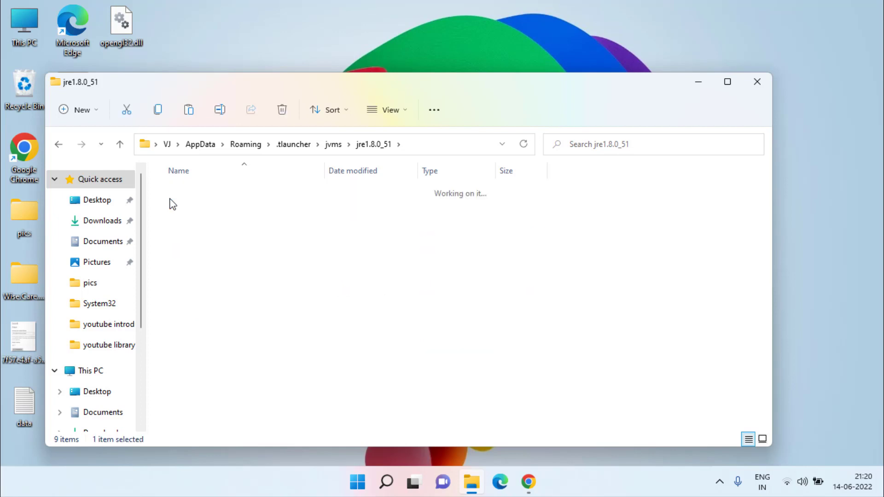
right_click(650, 273)
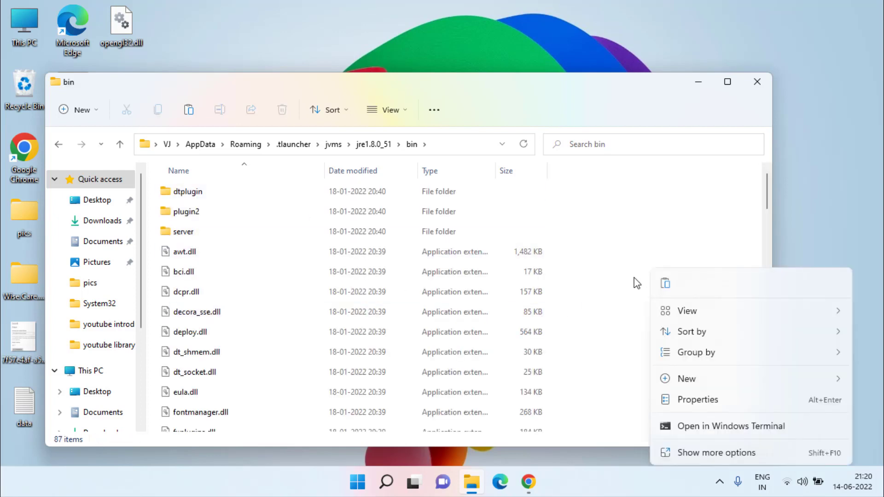
click(666, 283)
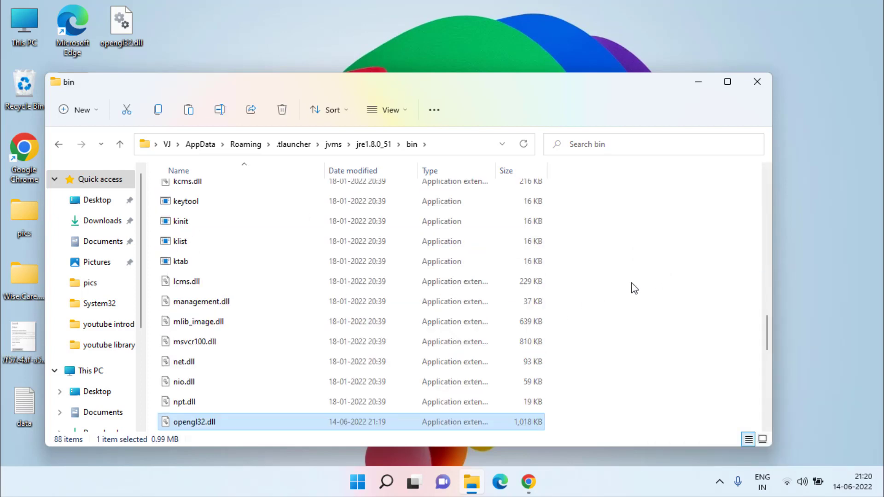
click(334, 145)
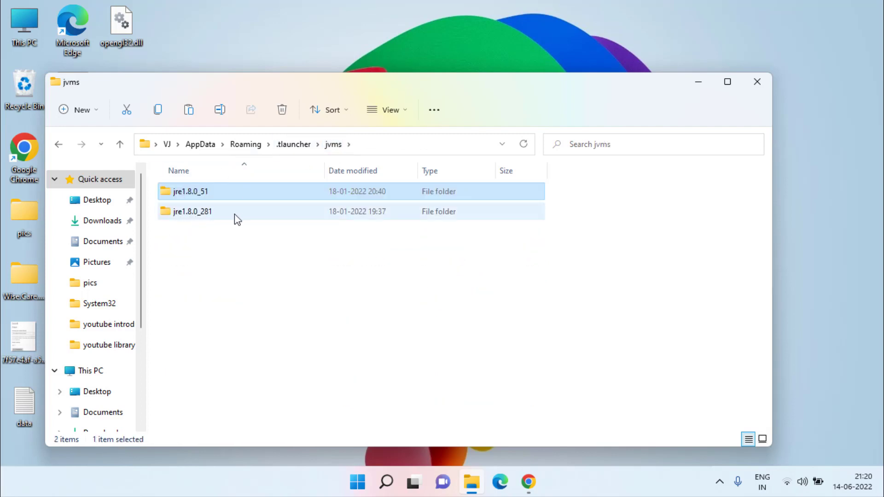
Step: Paste opengl32.dll into jvms\jre1.8.0_281\bin and close the File Explorer window
double_click(203, 214)
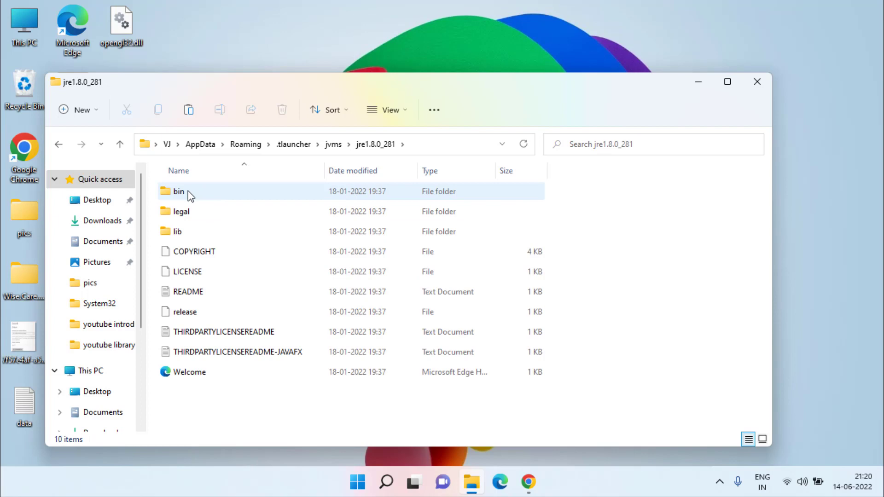
double_click(188, 191)
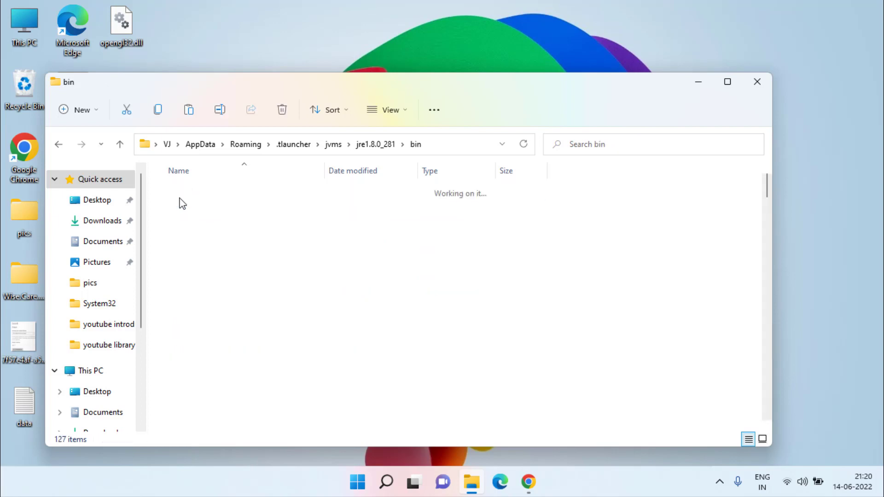
right_click(648, 217)
click(628, 237)
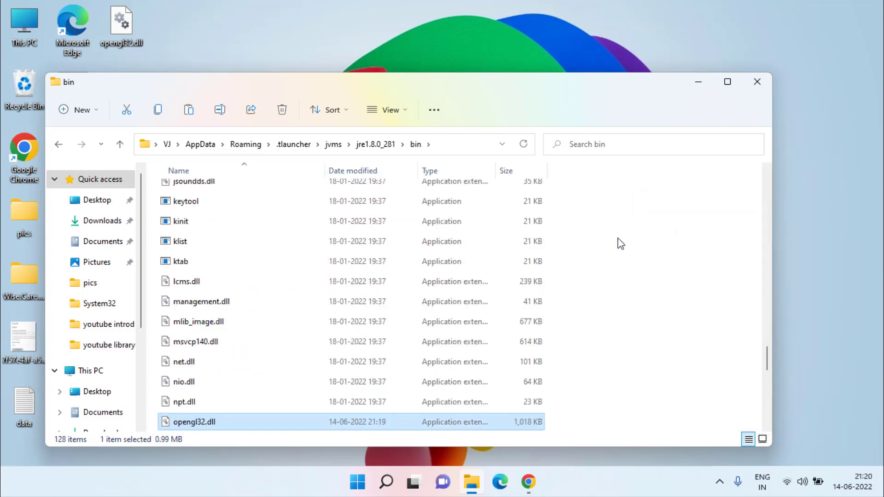
click(757, 82)
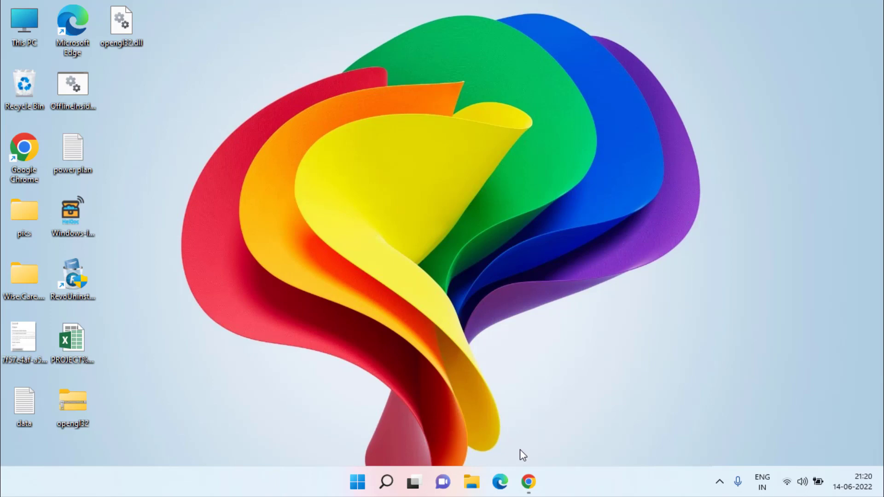
Step: Save MinecraftInstaller.msi for Windows 7/8 from minecraft.net to the desktop, then minimize Chrome
click(529, 482)
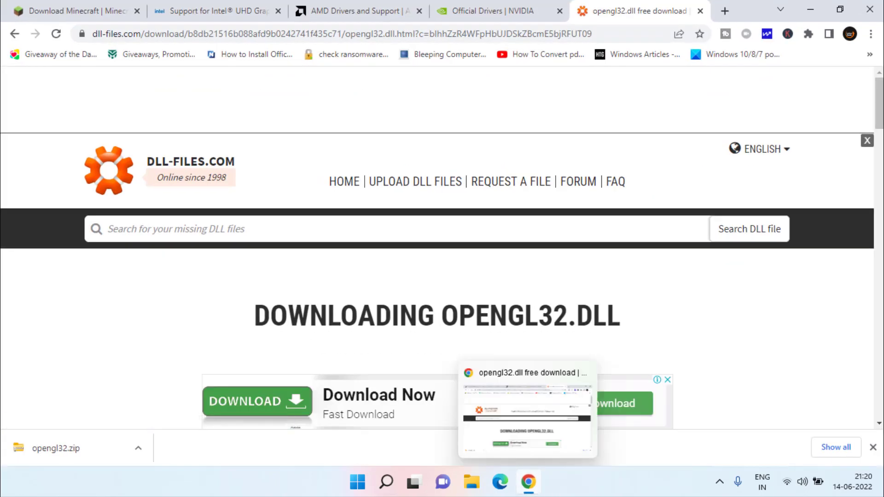
click(78, 9)
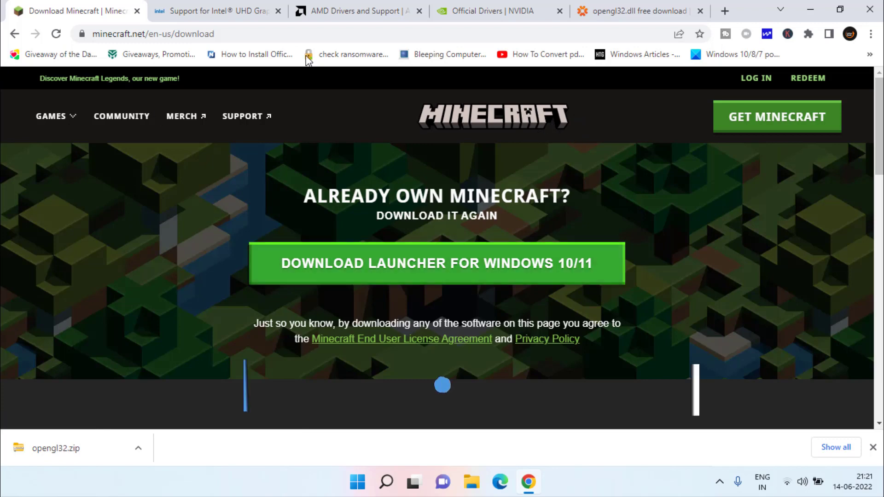
scroll(600, 239, down, 4)
scroll(602, 236, down, 1)
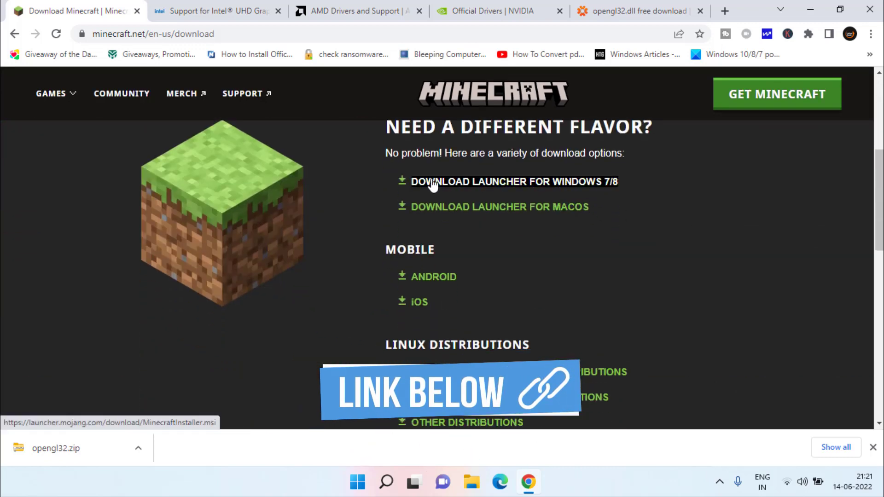
click(529, 184)
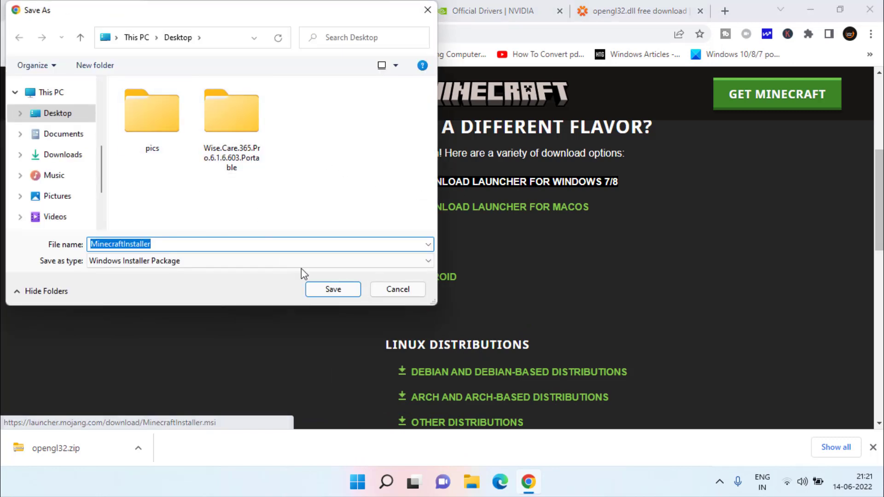
click(330, 289)
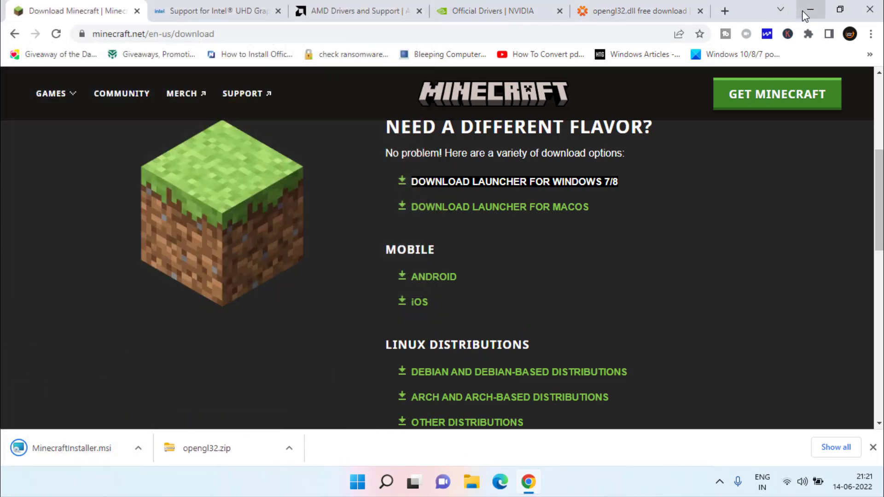
click(810, 11)
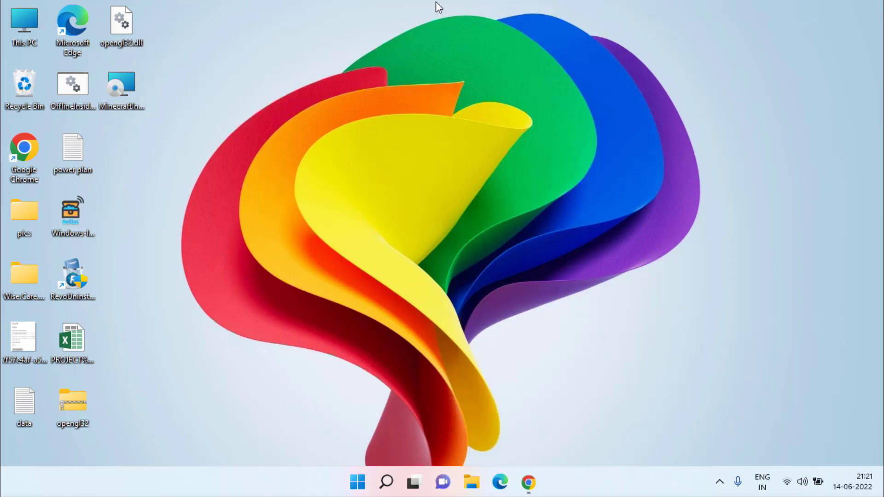
double_click(120, 81)
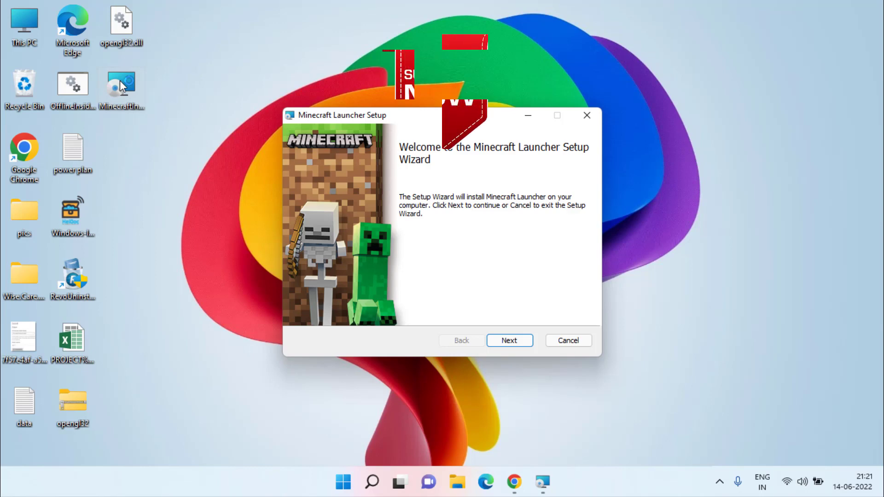
click(570, 344)
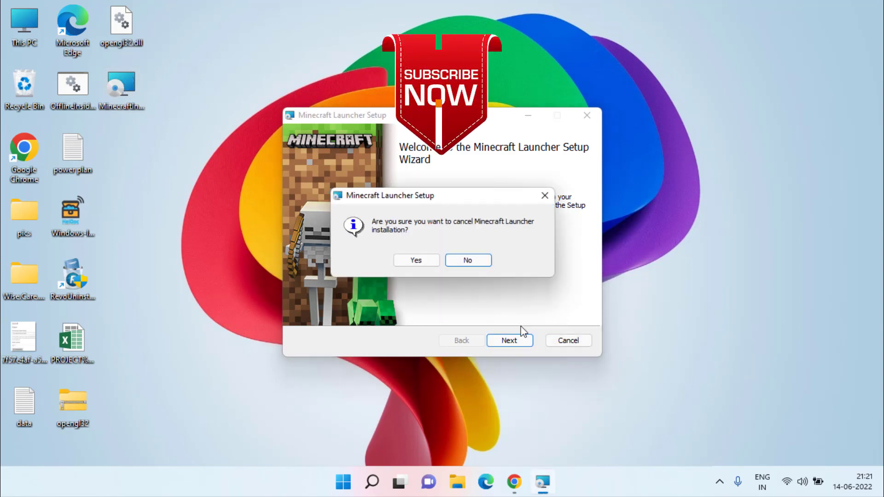
click(414, 263)
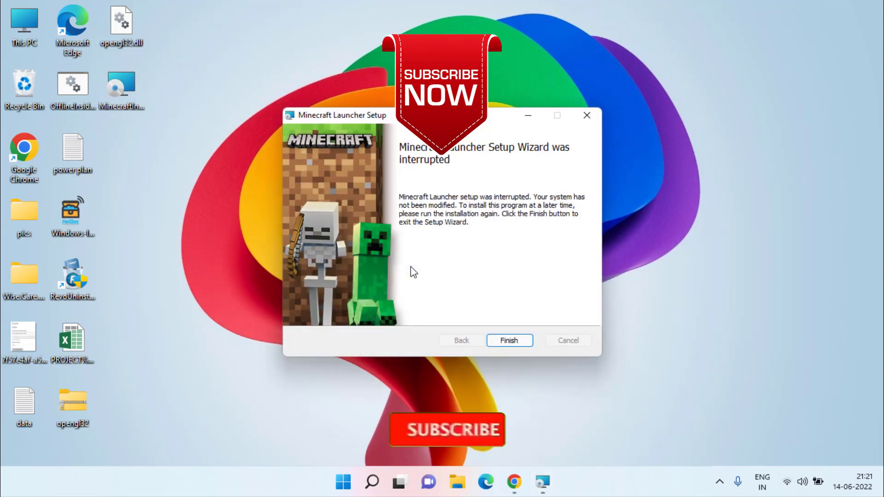
click(512, 342)
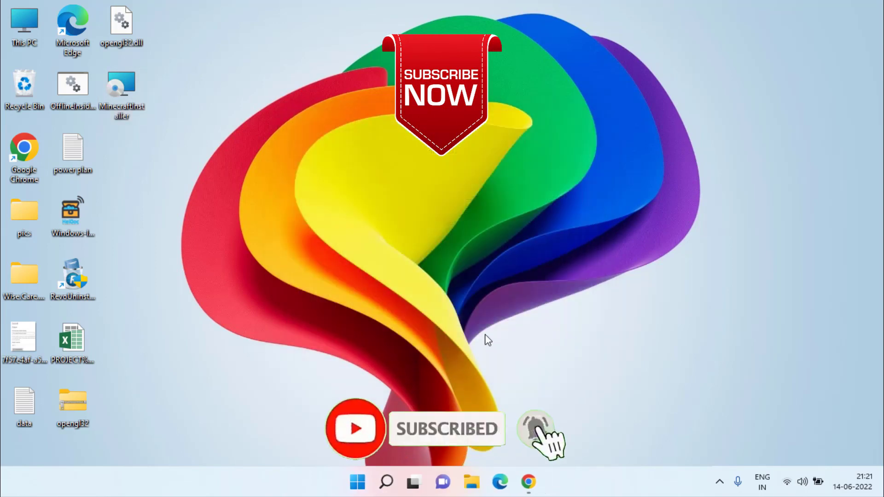